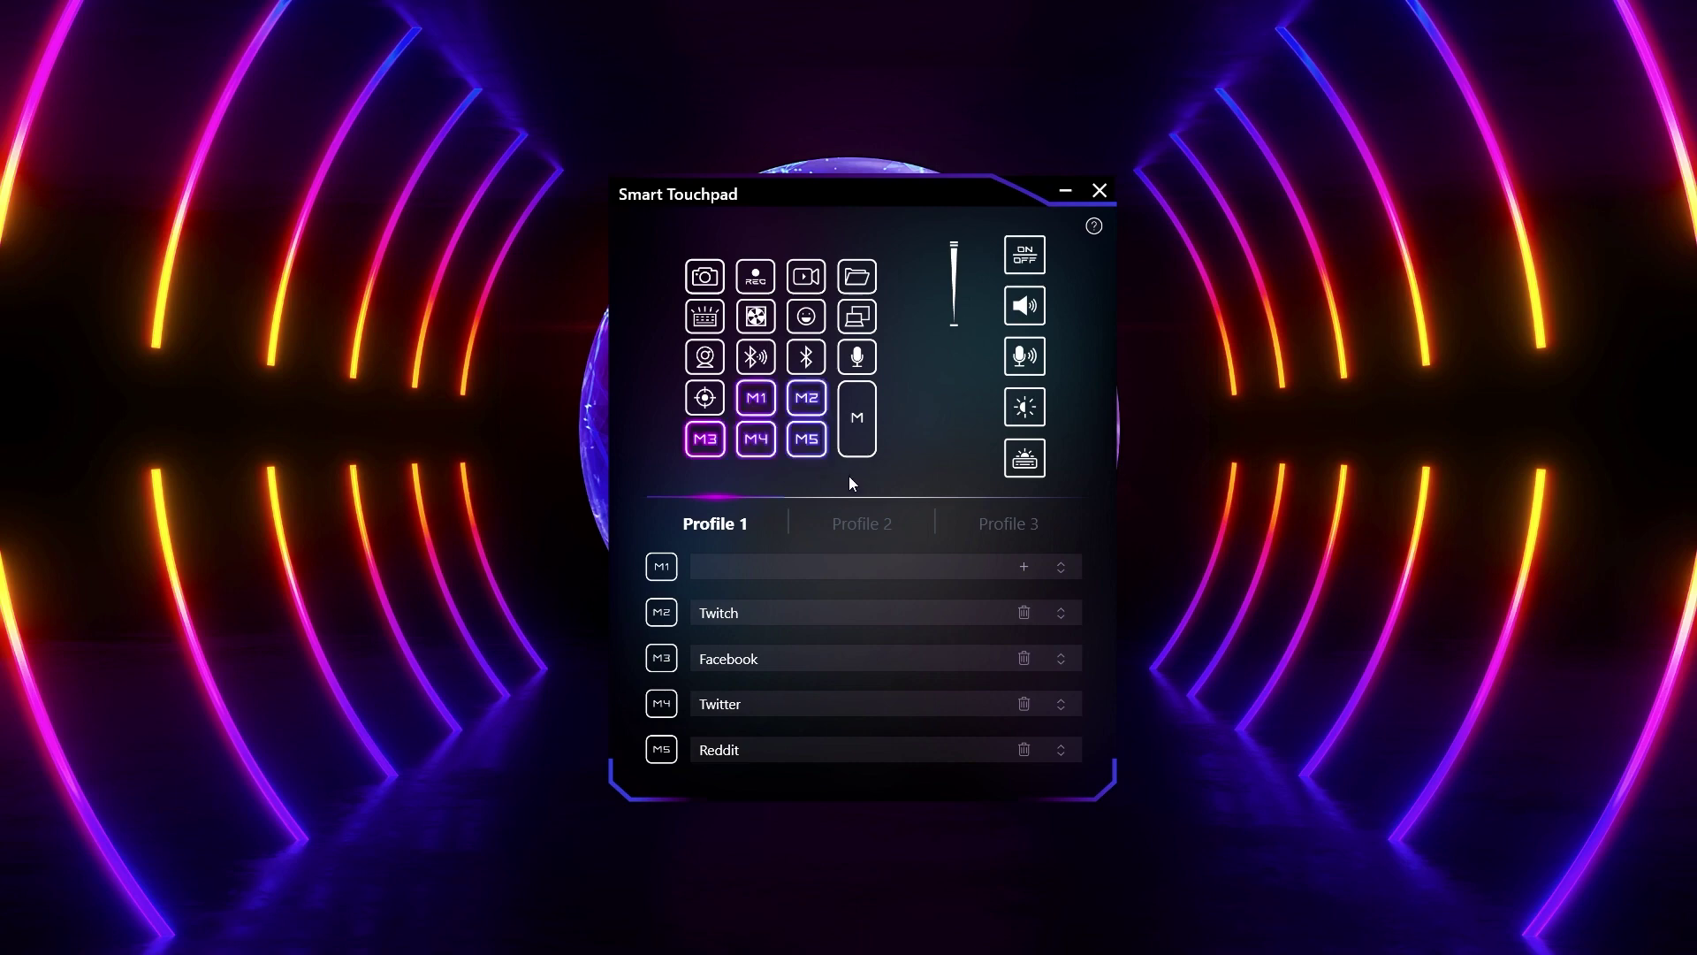
{"action": "left_click", "coordinate": [1028, 570]}
{"action": "left_click", "coordinate": [966, 600]}
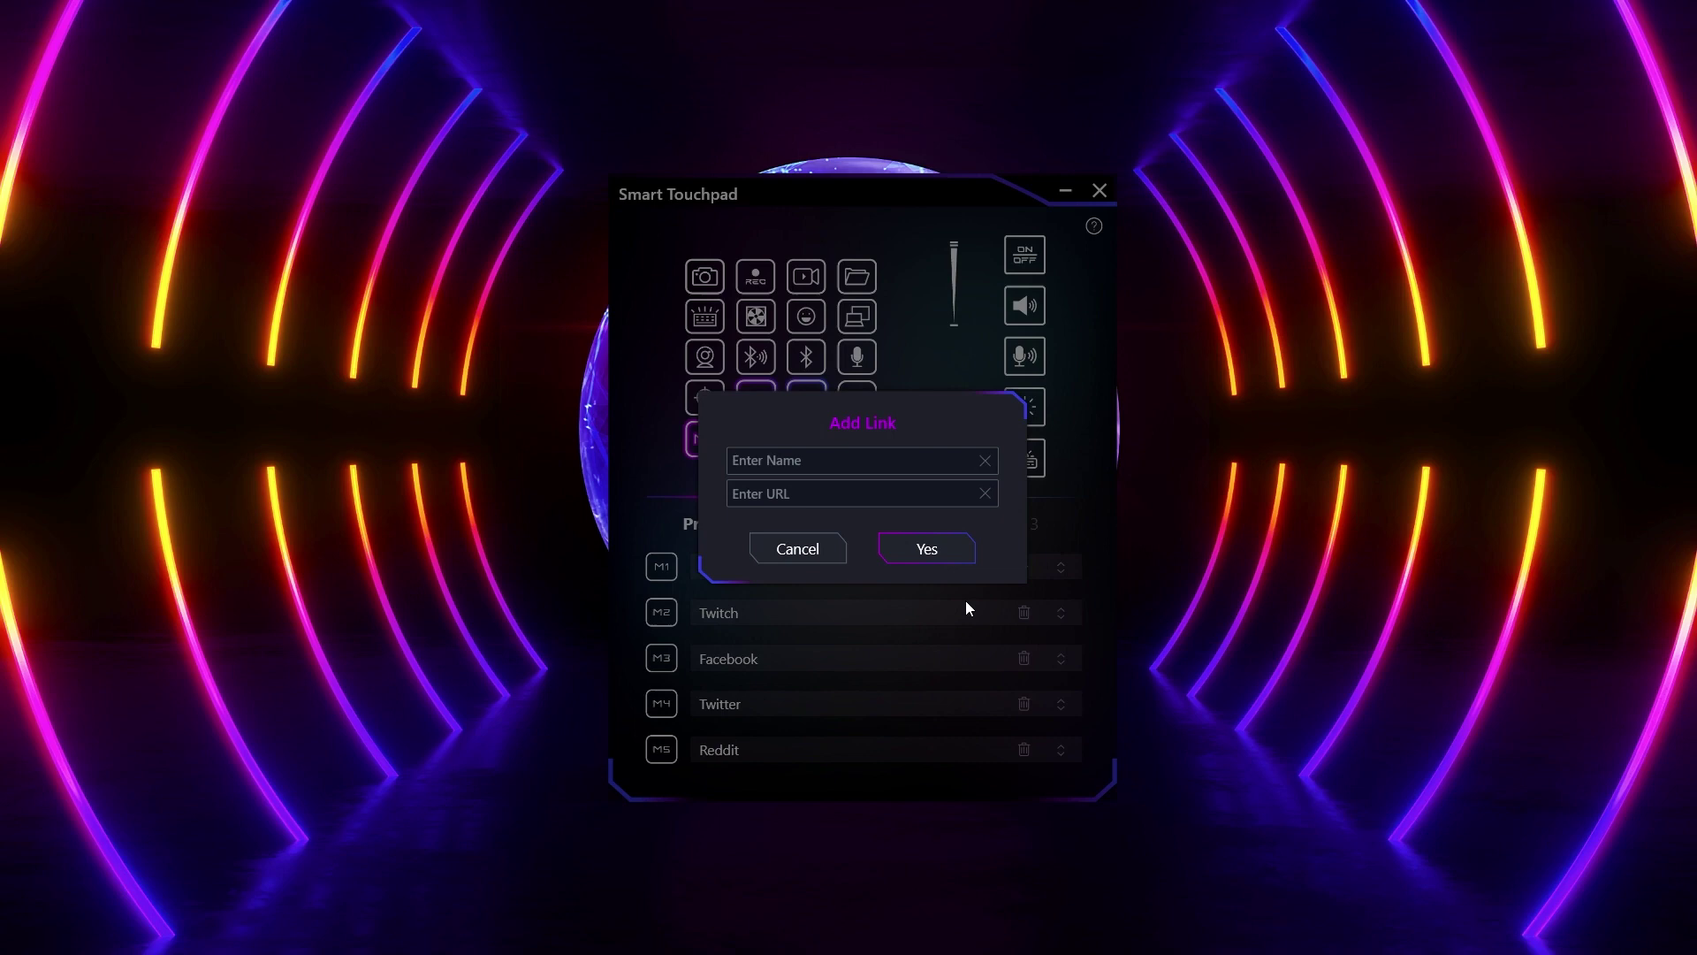
{"action": "left_click", "coordinate": [820, 551]}
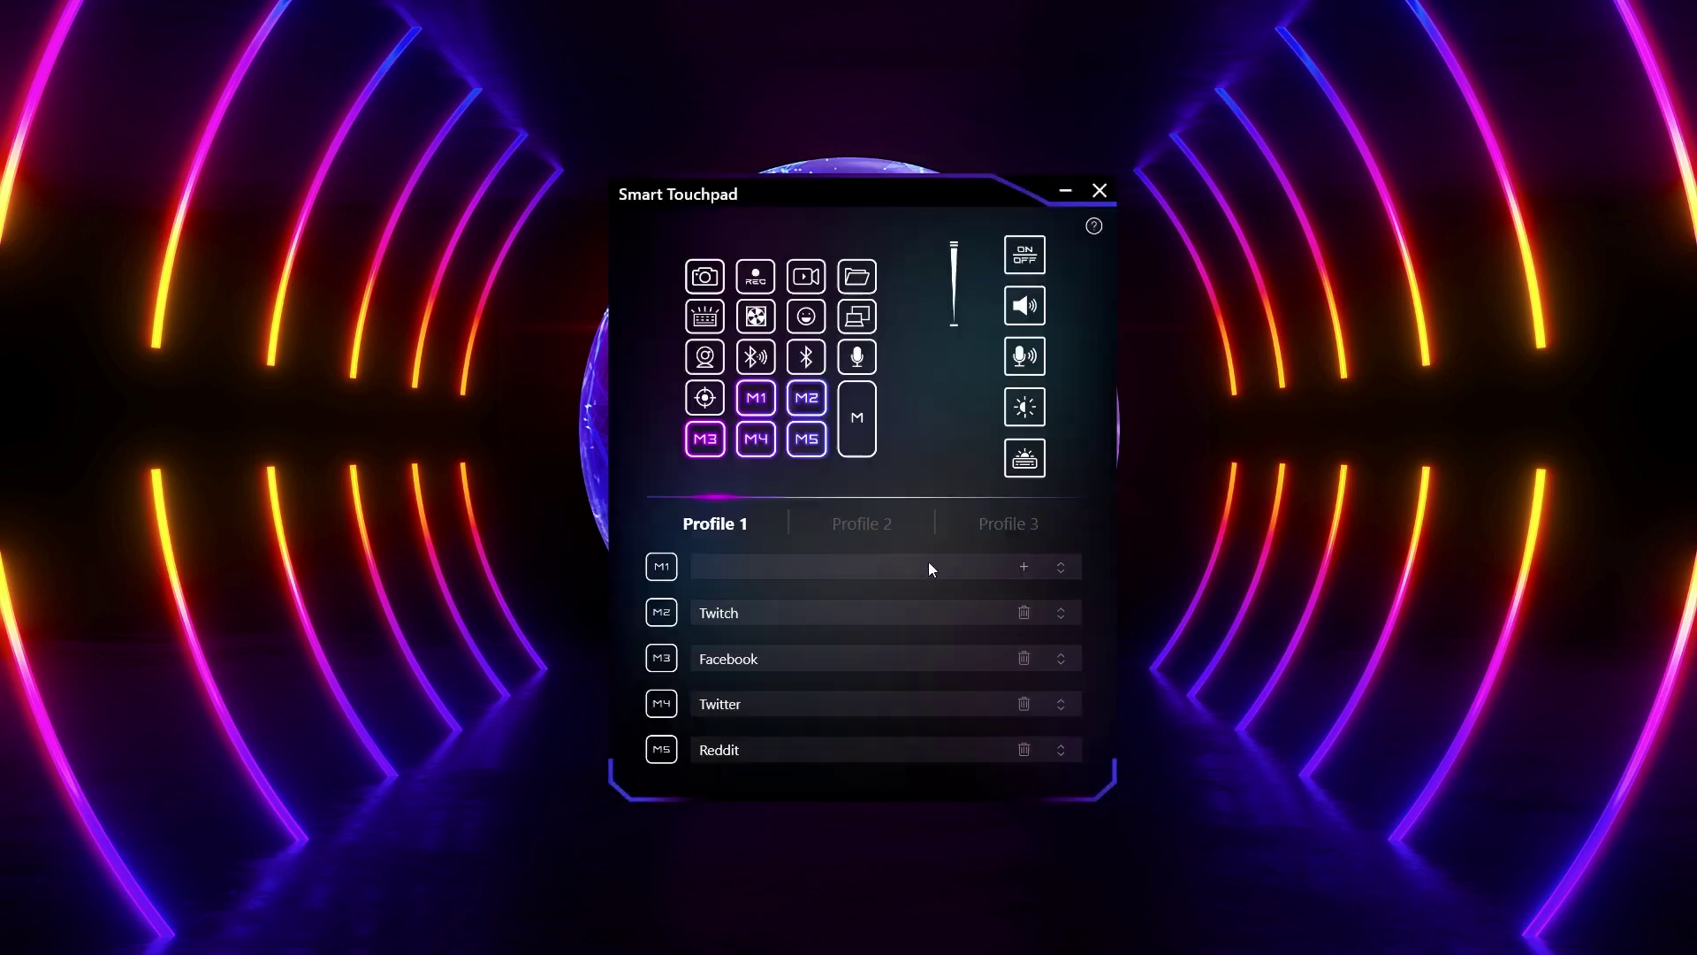
{"action": "left_click", "coordinate": [1028, 570]}
{"action": "left_click", "coordinate": [969, 624]}
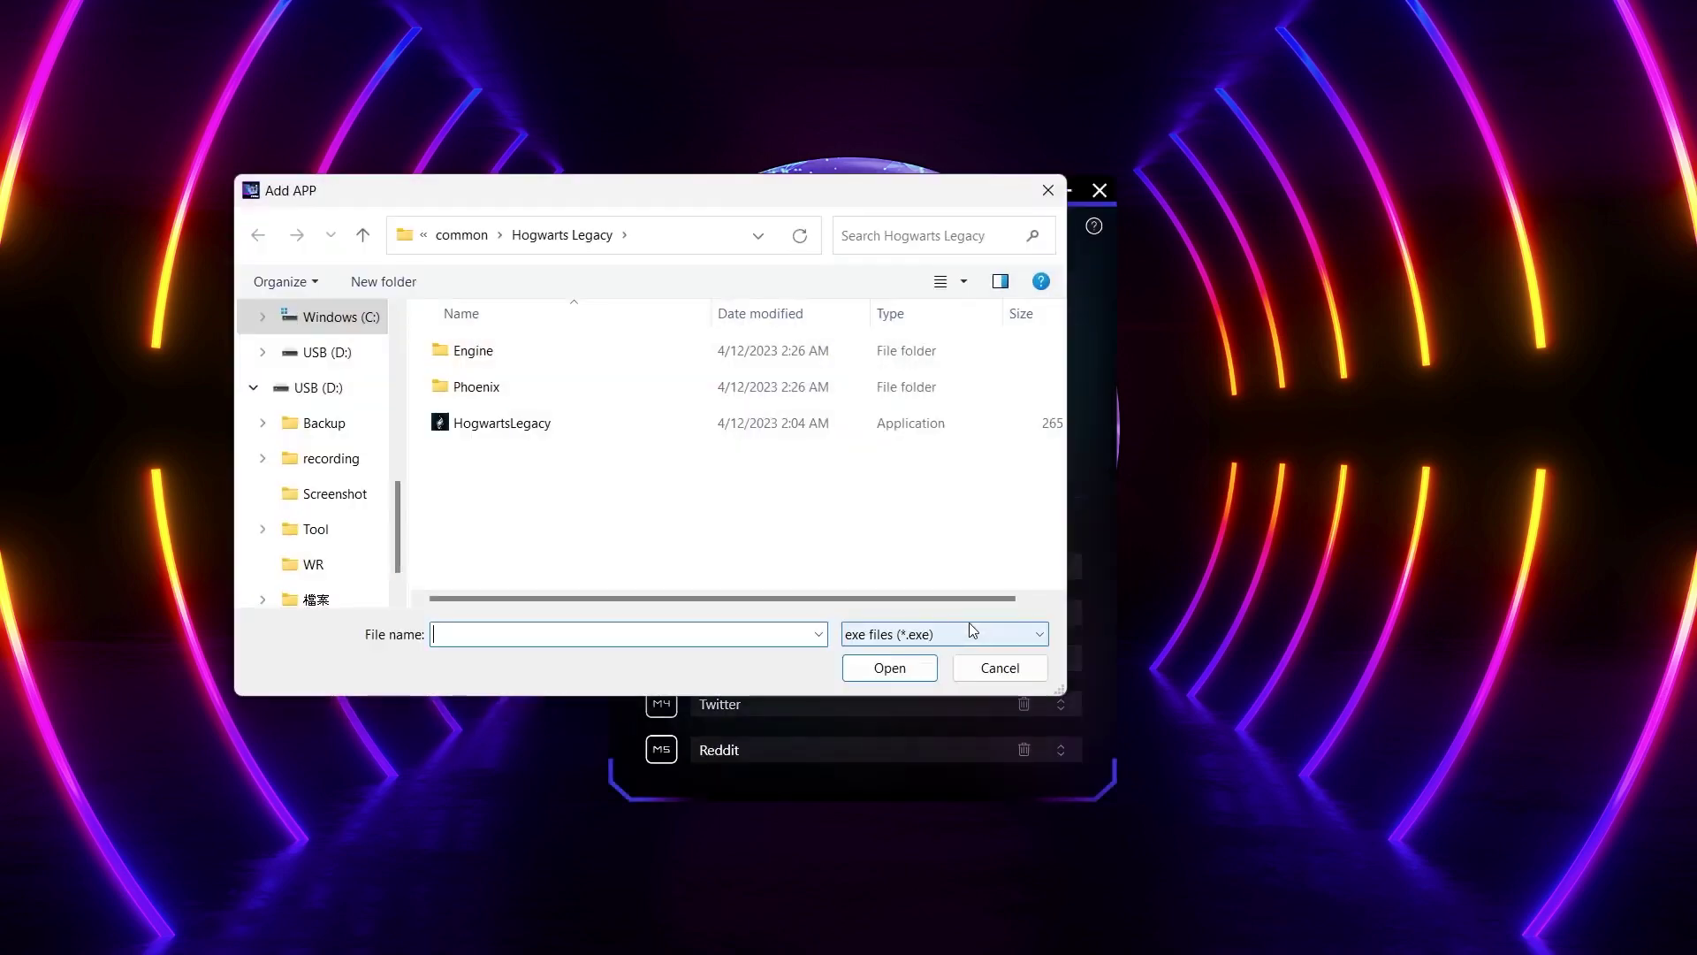
{"action": "left_click", "coordinate": [1000, 667]}
{"action": "left_click", "coordinate": [1026, 570]}
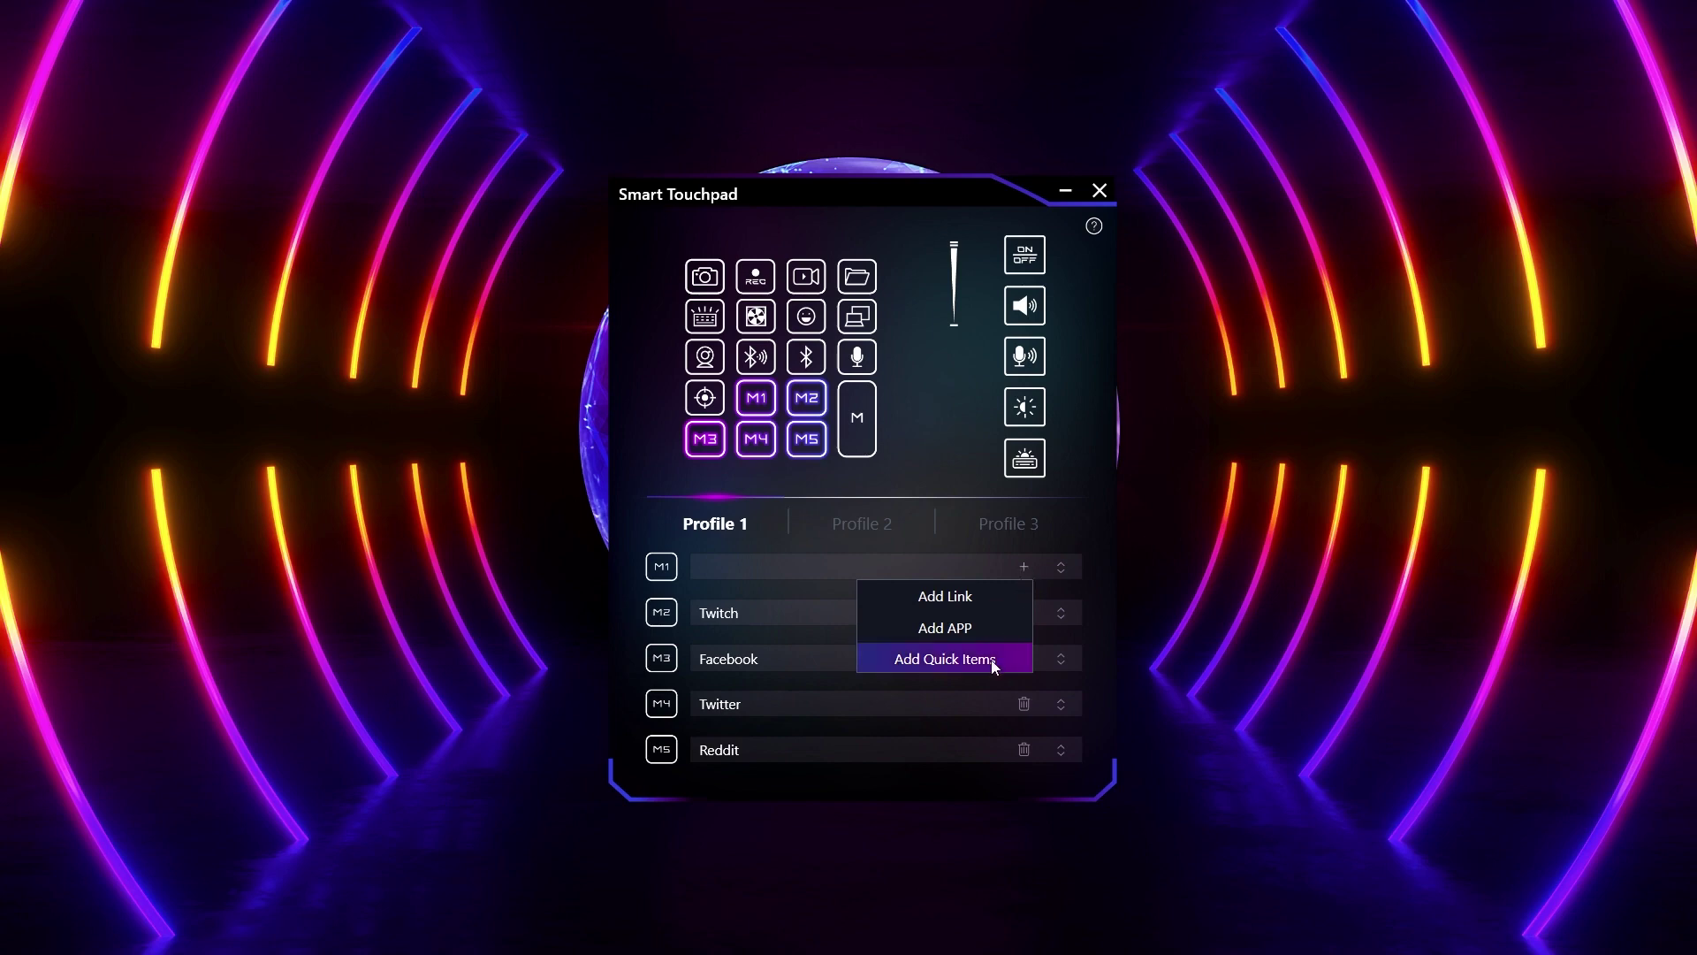
{"action": "left_click", "coordinate": [990, 659]}
{"action": "left_click", "coordinate": [1033, 543]}
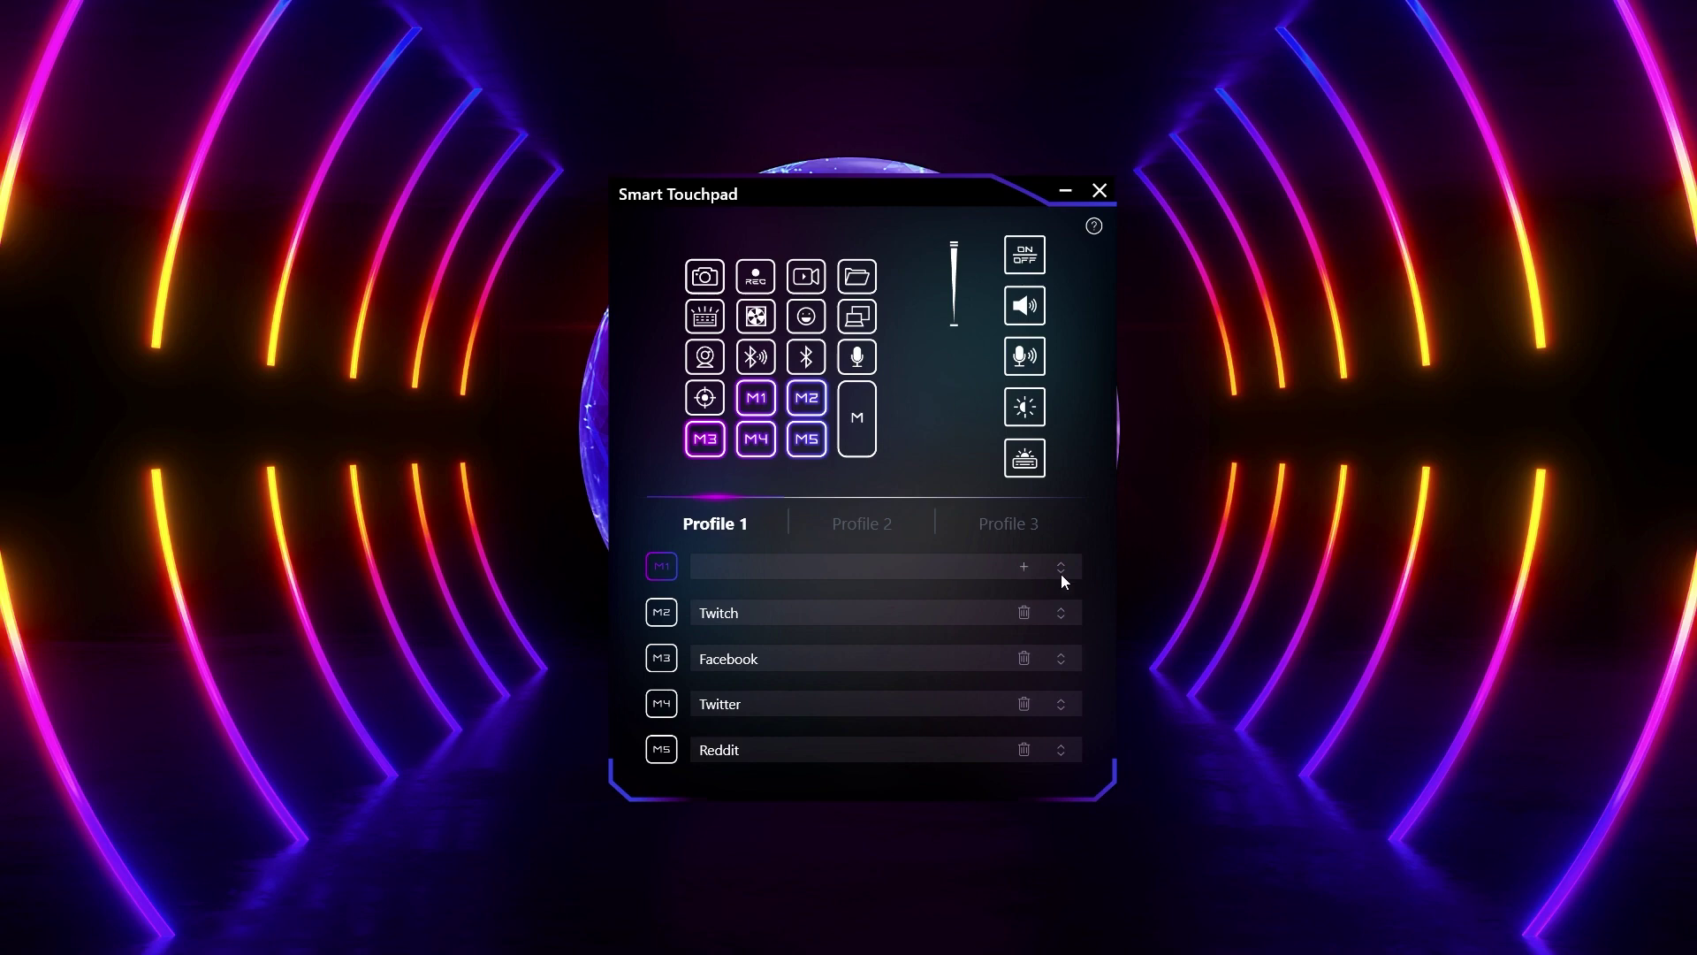
Step: Move the empty M1 hotkey down to M3 and back, then view Profiles 2 and 3
{"action": "left_click_drag", "start_coordinate": [1065, 570], "coordinate": [1062, 570]}
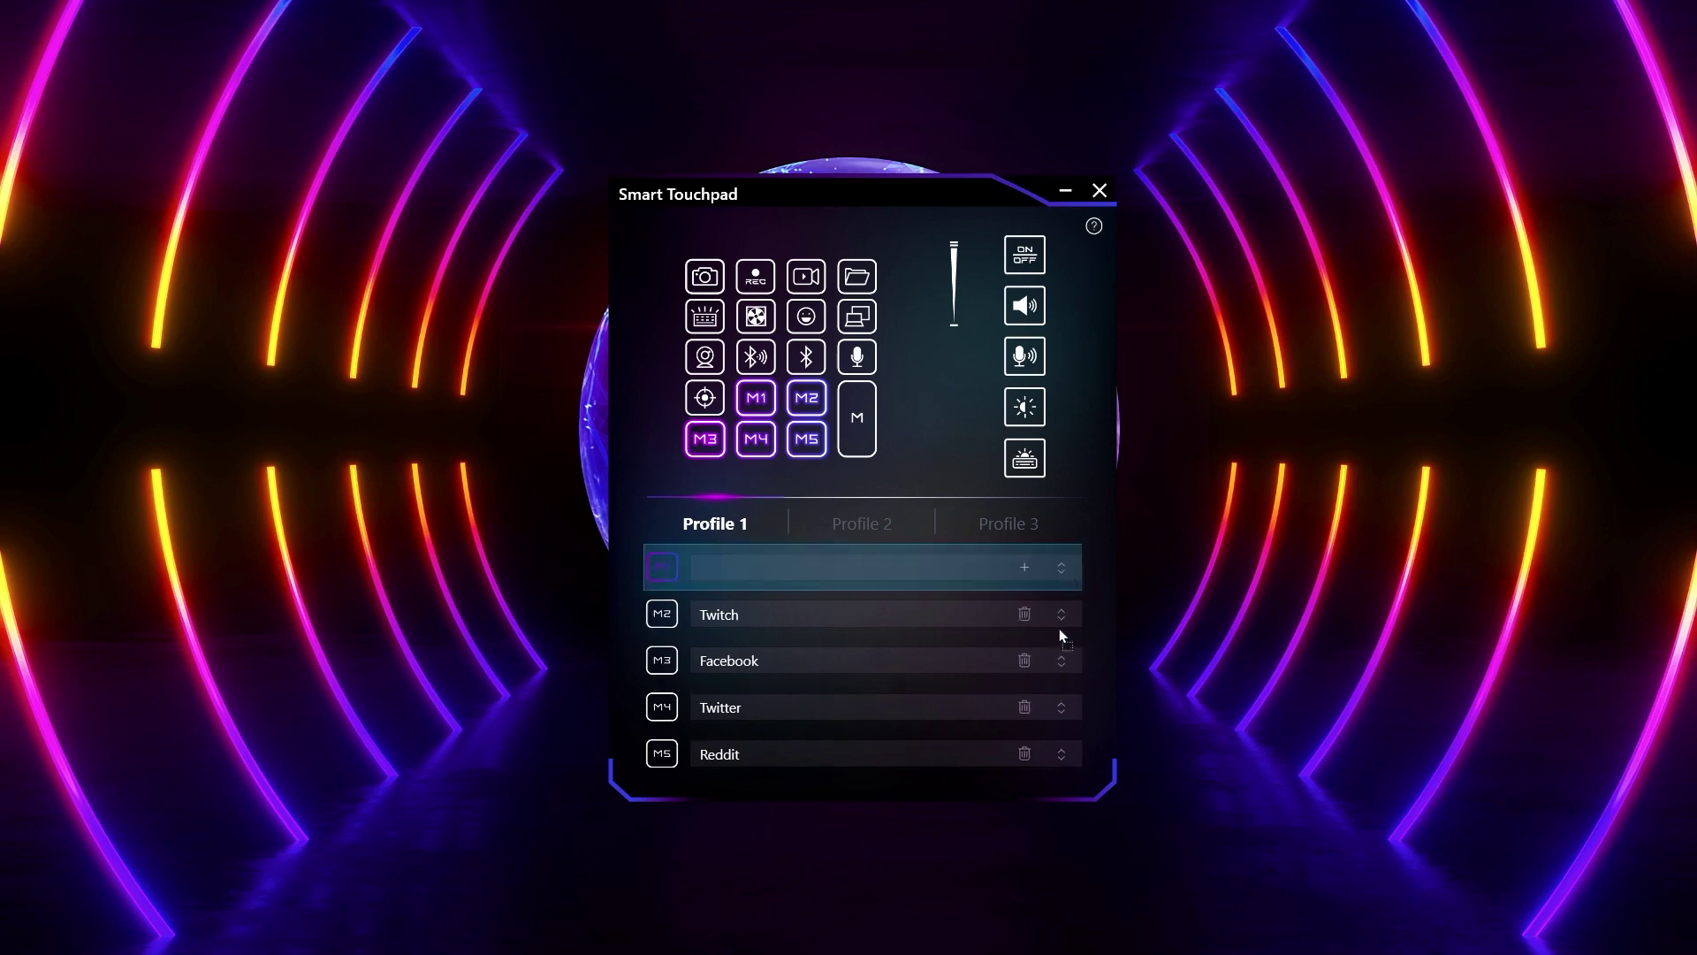
{"action": "left_click_drag", "start_coordinate": [1060, 629], "coordinate": [1062, 659]}
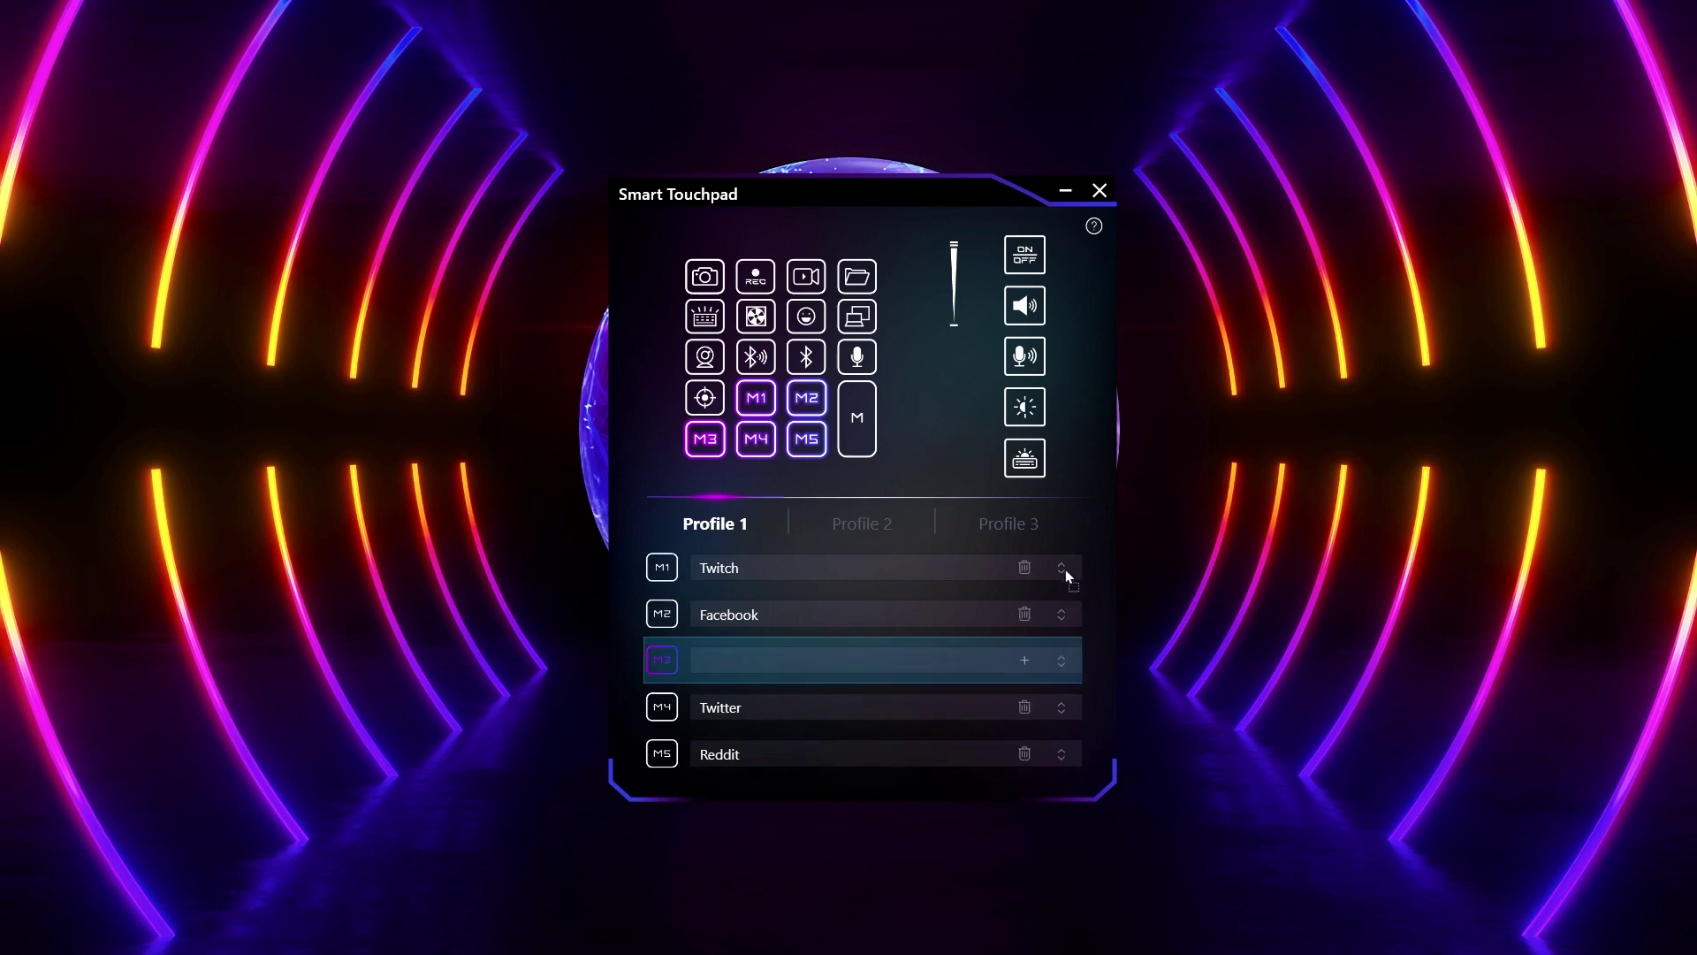
{"action": "left_click_drag", "start_coordinate": [1065, 580], "coordinate": [1060, 579]}
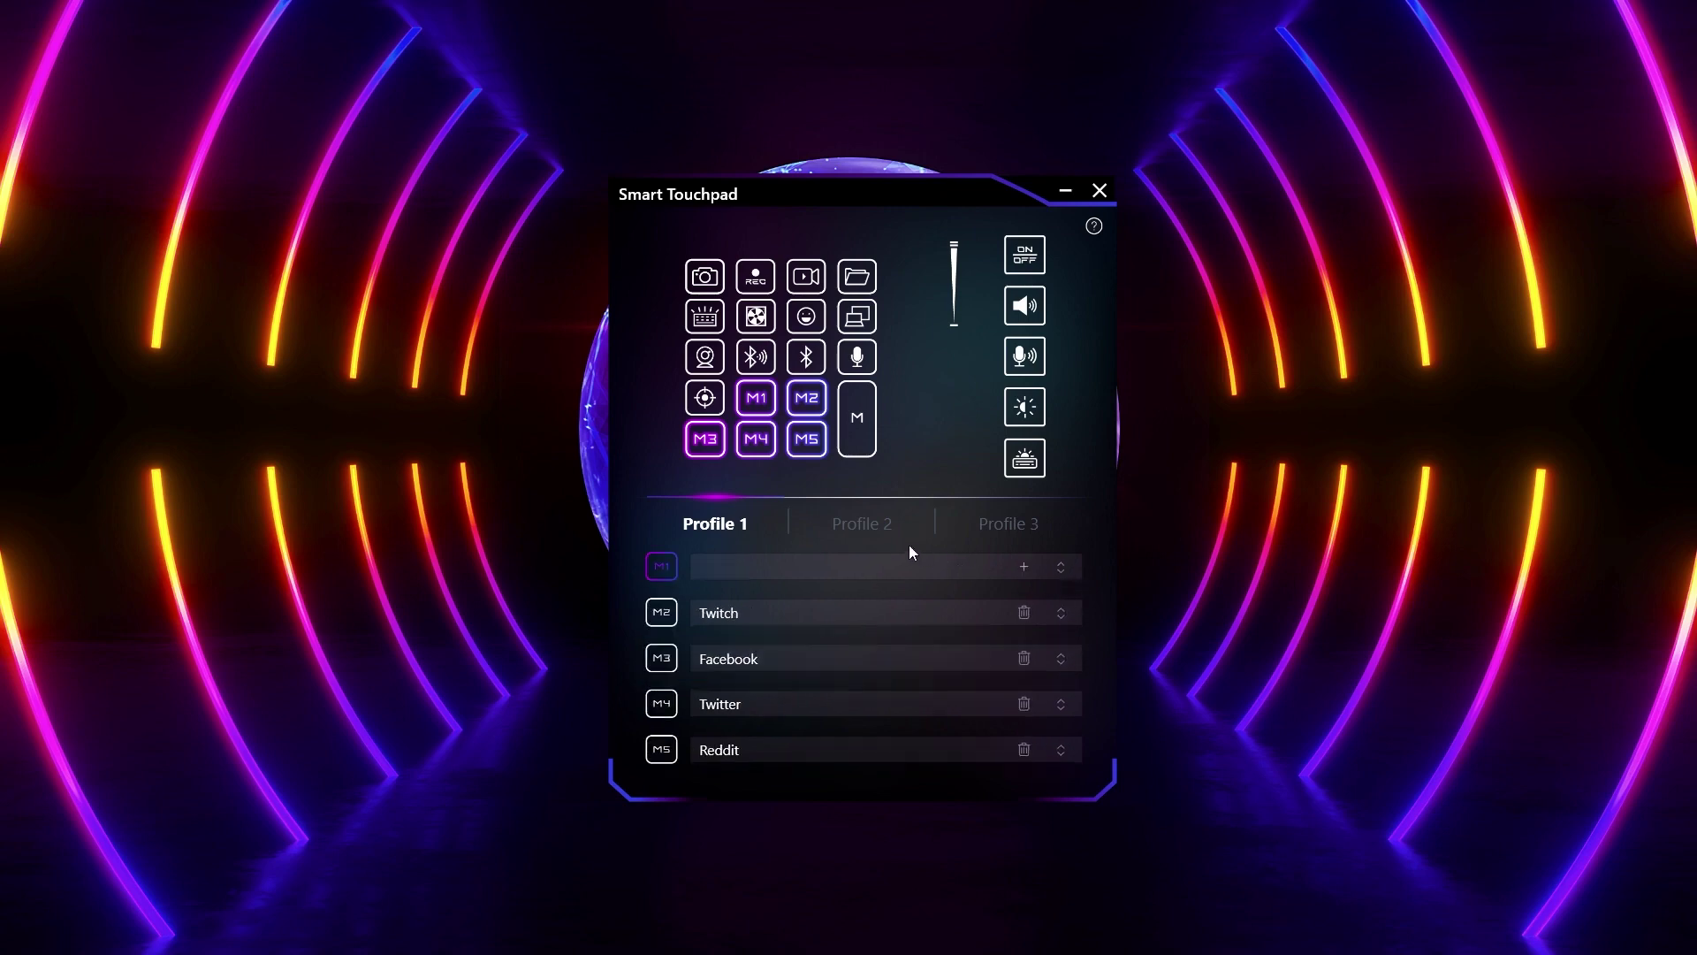
{"action": "left_click", "coordinate": [874, 532]}
{"action": "left_click", "coordinate": [1011, 531]}
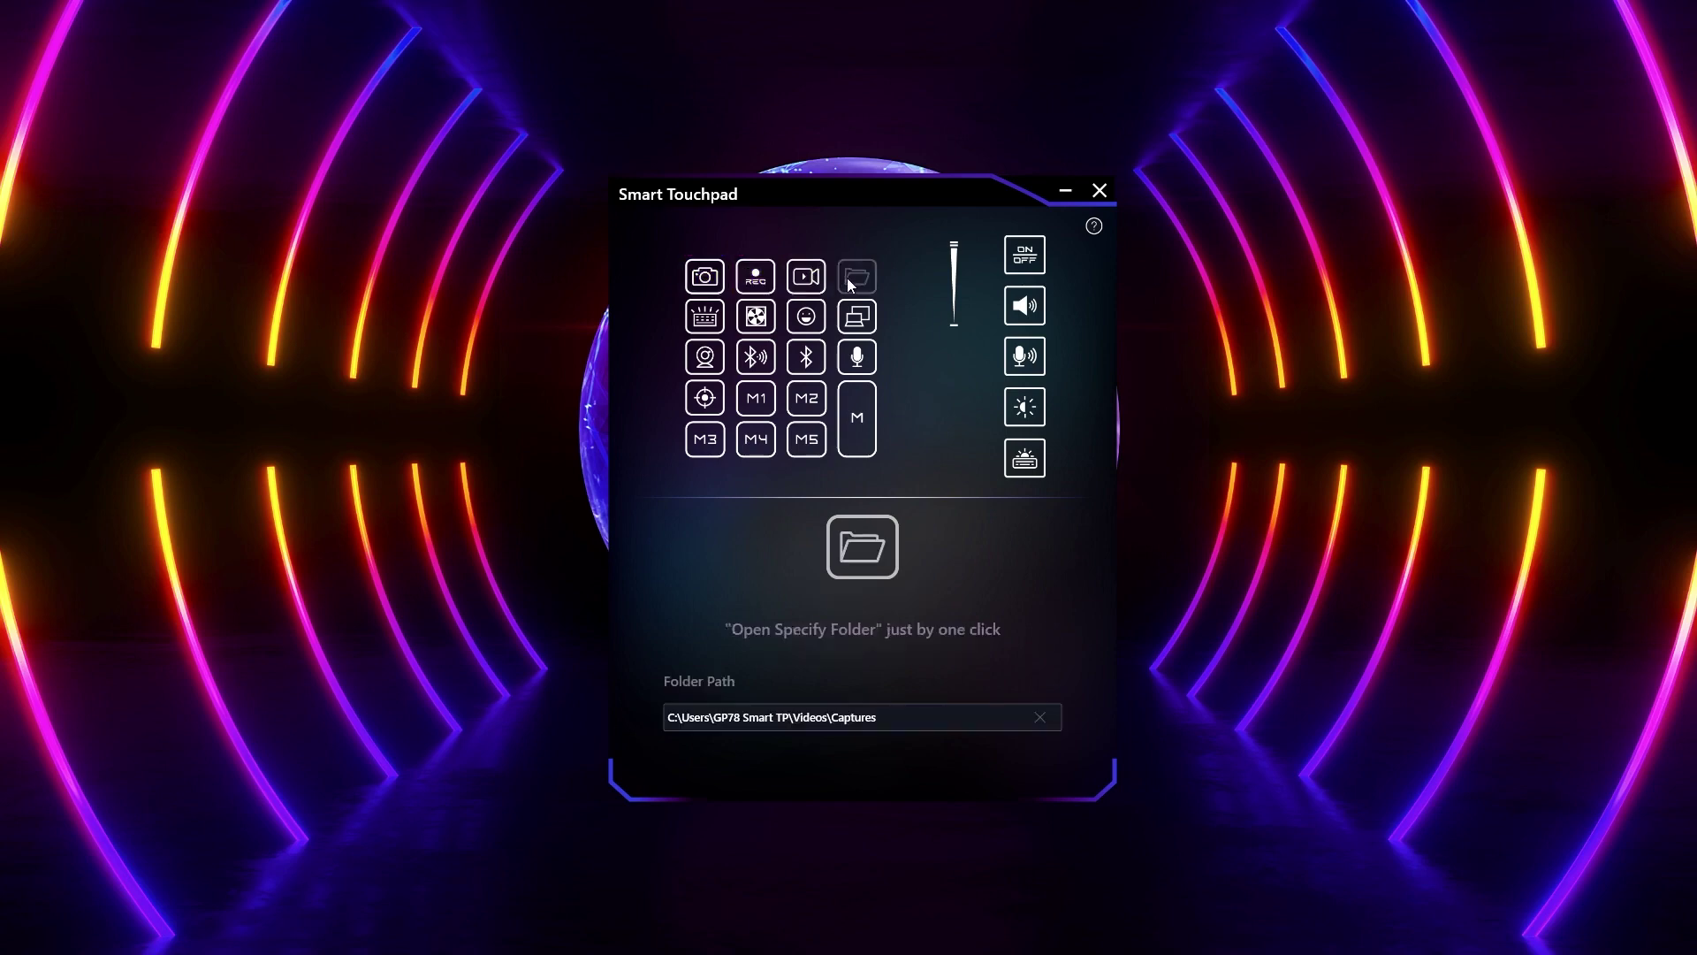
Step: Open Smart Touchpad Information via the top-right ? icon, listing all touchpad functions
{"action": "left_click", "coordinate": [1094, 228]}
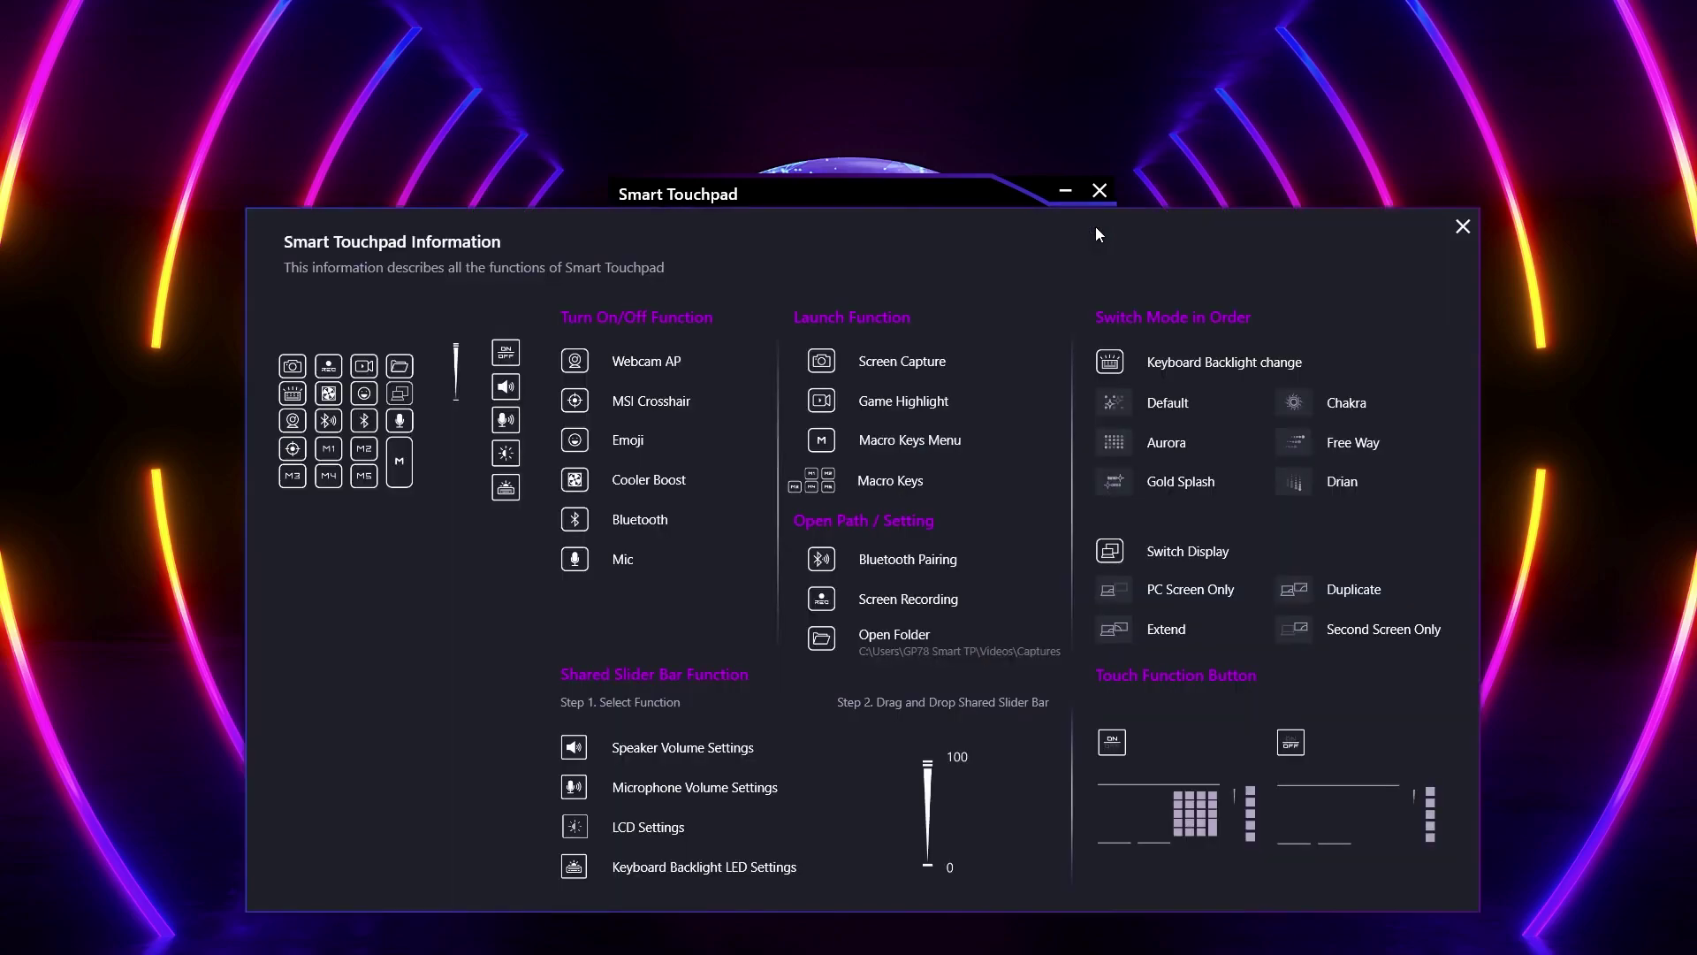